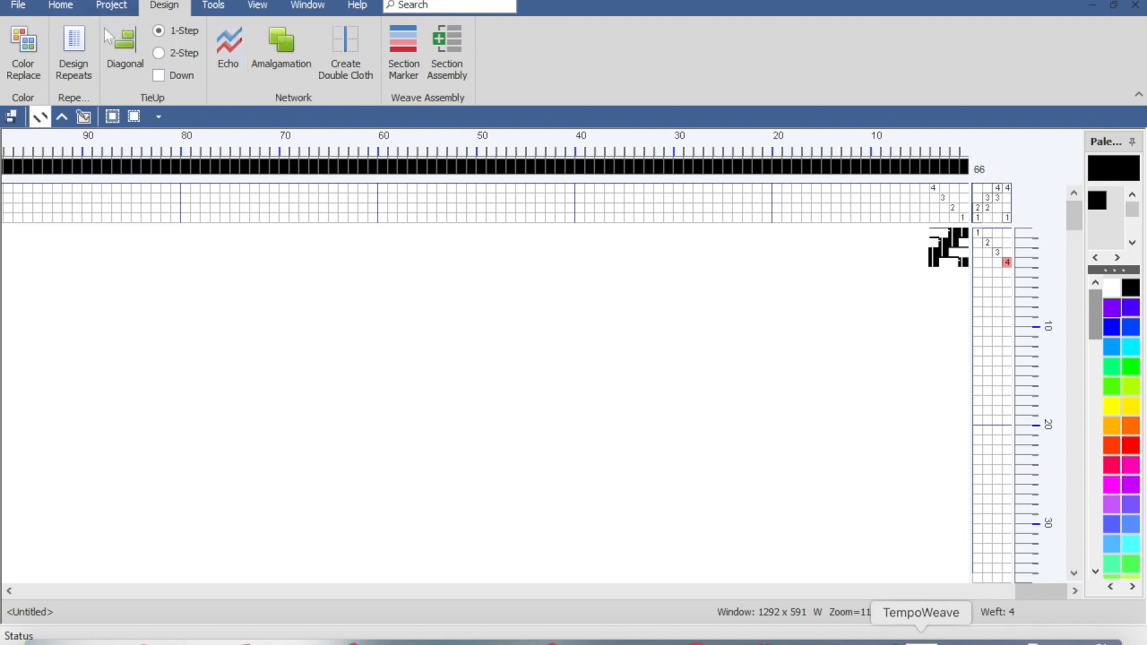
- Copy warp threads 1 to 4 into the warp starting at thread 5, using Normal Copy with 119 repeats
click(73, 50)
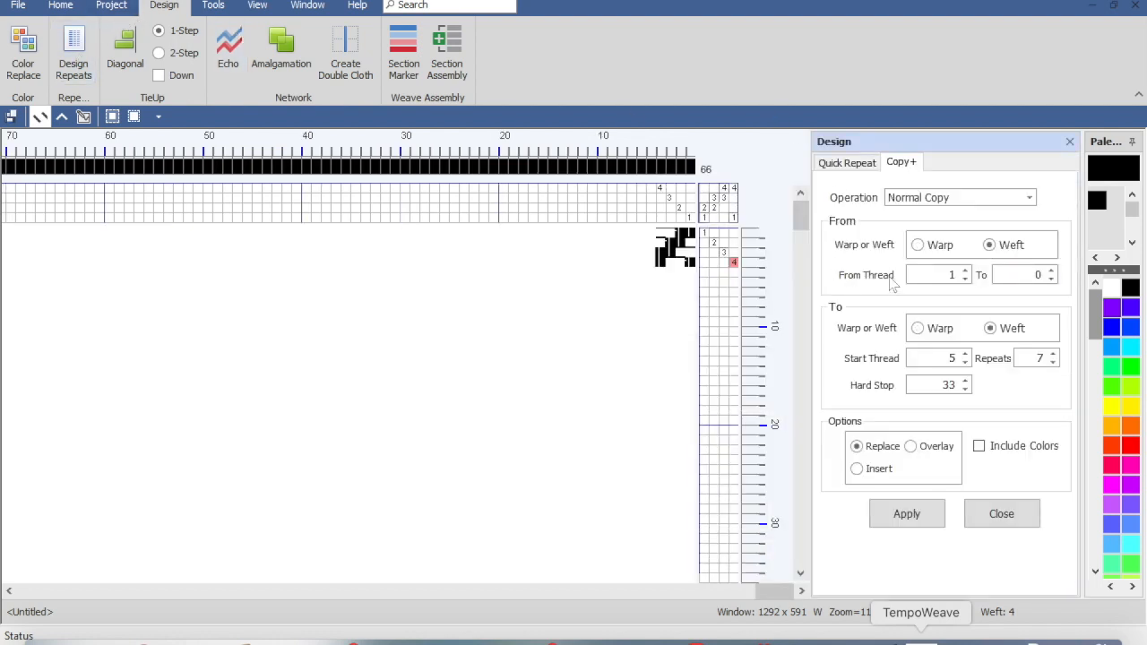
click(918, 246)
double_click(1015, 274)
text(4)
click(919, 331)
double_click(1033, 357)
text(11)
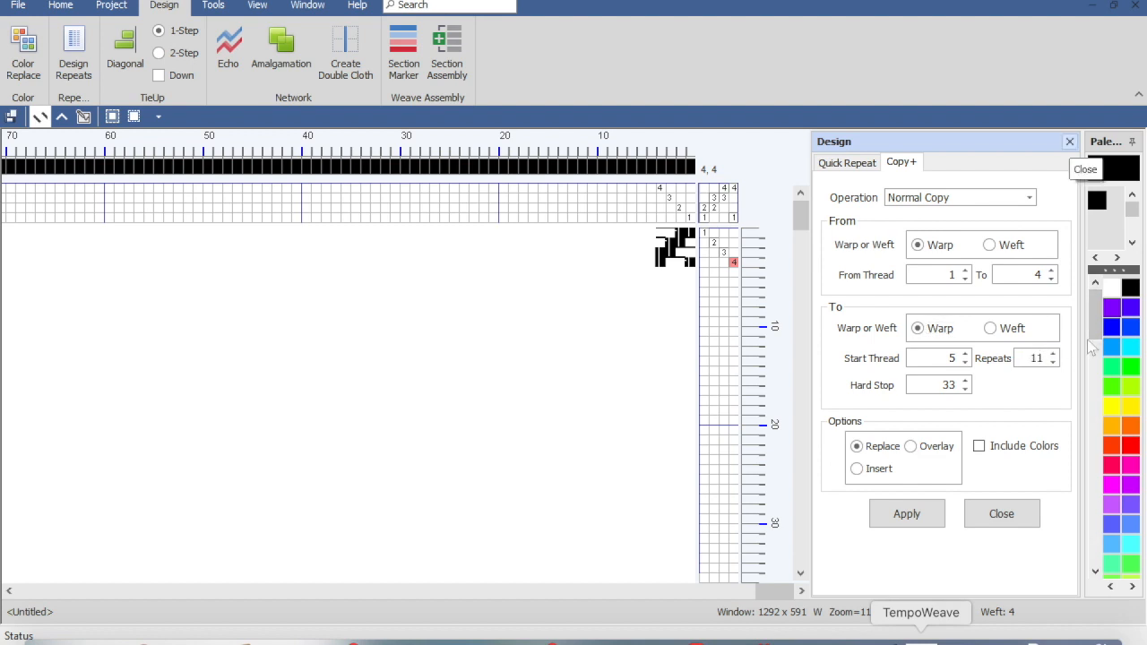
key(Tab)
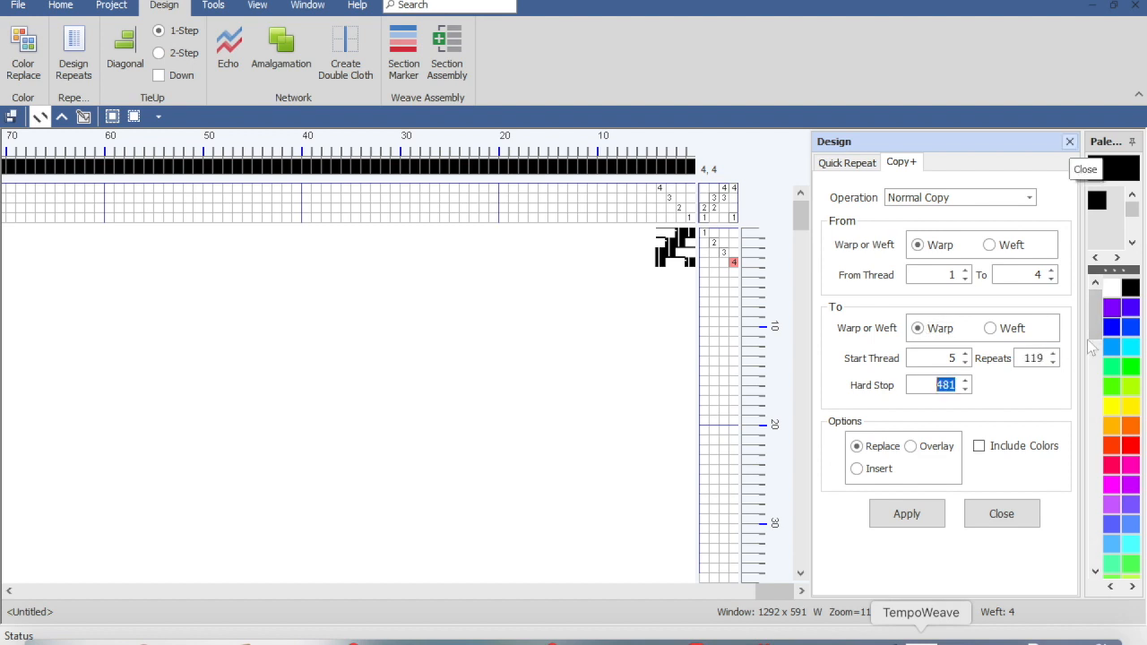
click(917, 523)
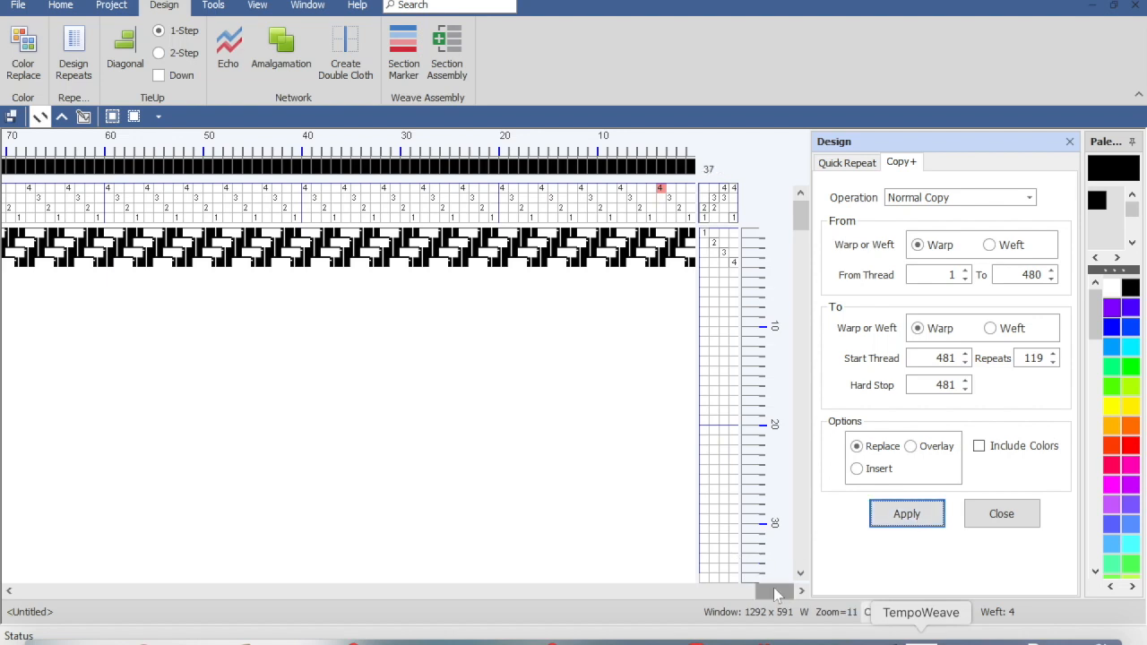
- Copy weft threads 1 to 4 into the weft starting at thread 5 with 119 repeats, and close the design repeats settings
drag(774, 597, 804, 589)
click(989, 245)
double_click(1004, 275)
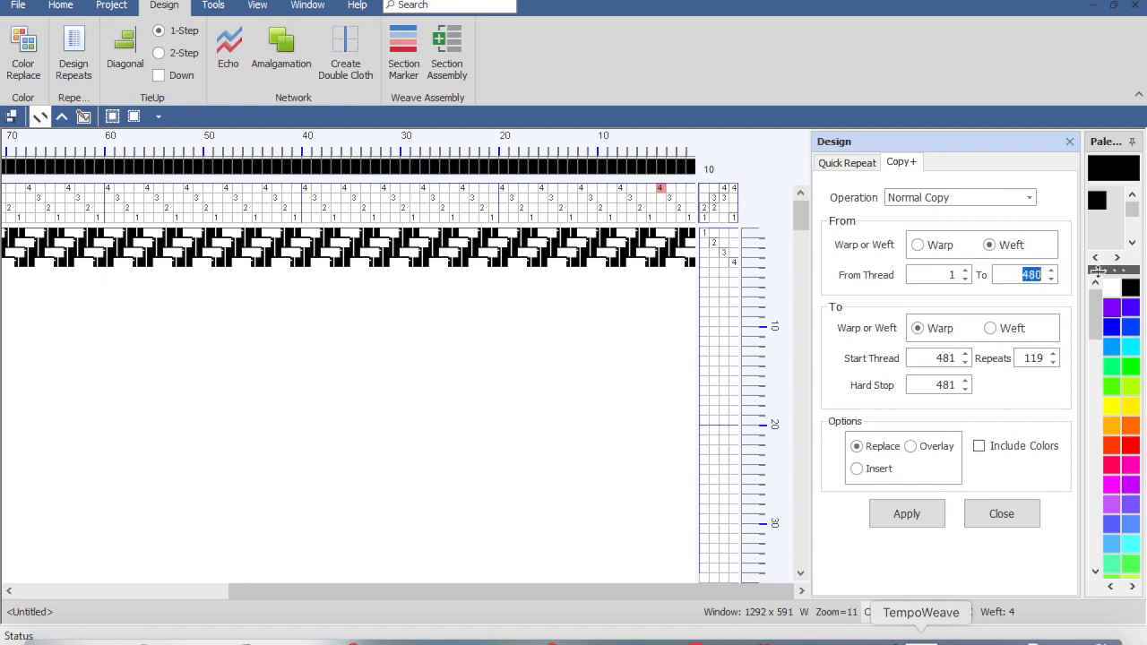
text(4)
click(990, 328)
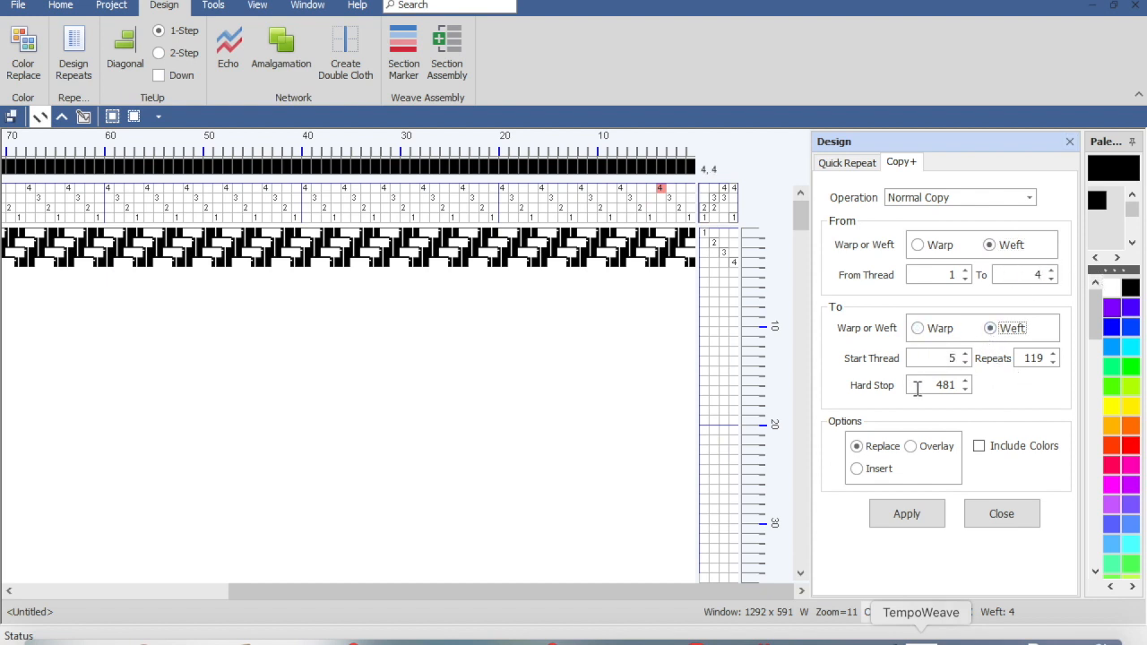
click(910, 518)
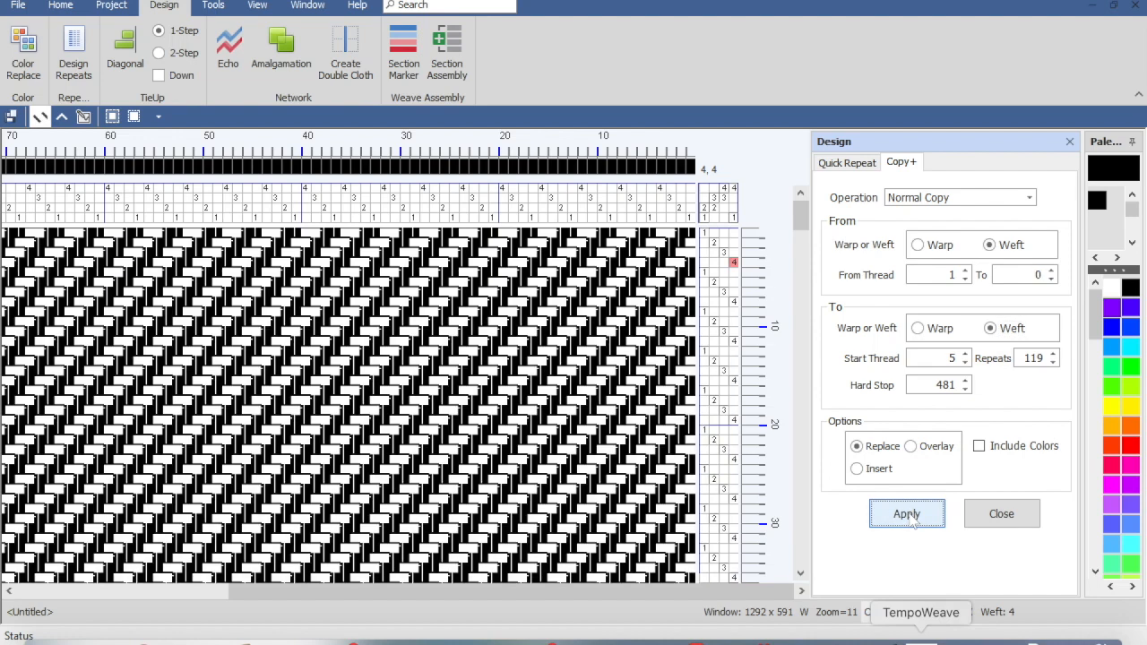
click(1000, 518)
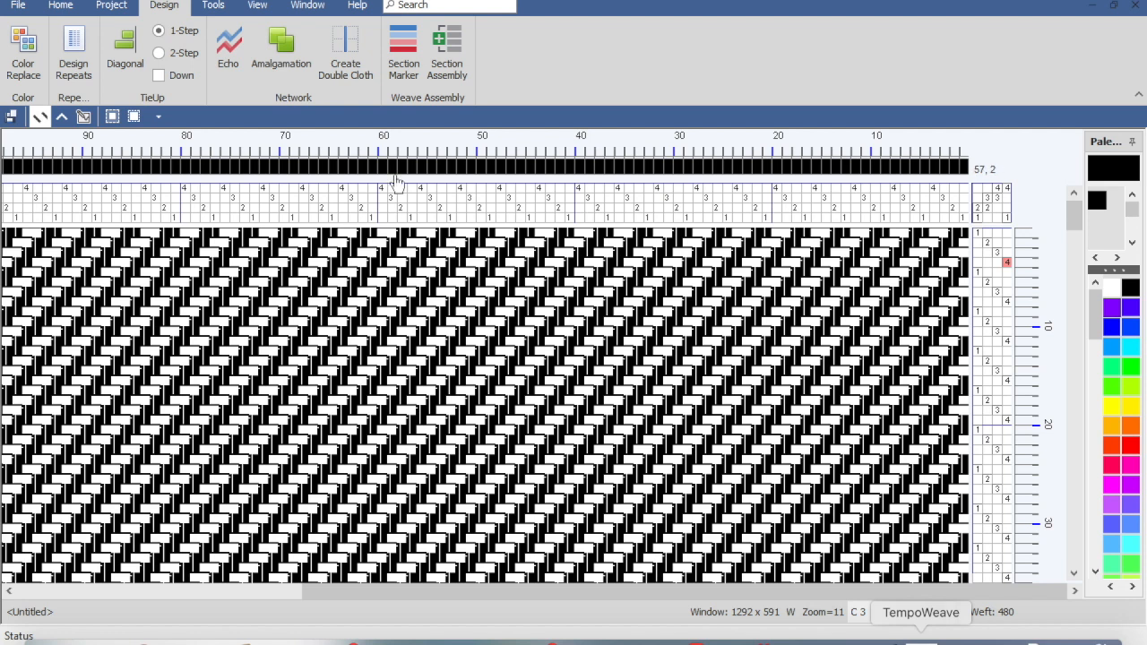
- Replace the warp colour with purple, starting at thread 1 for 120 repeats
click(23, 59)
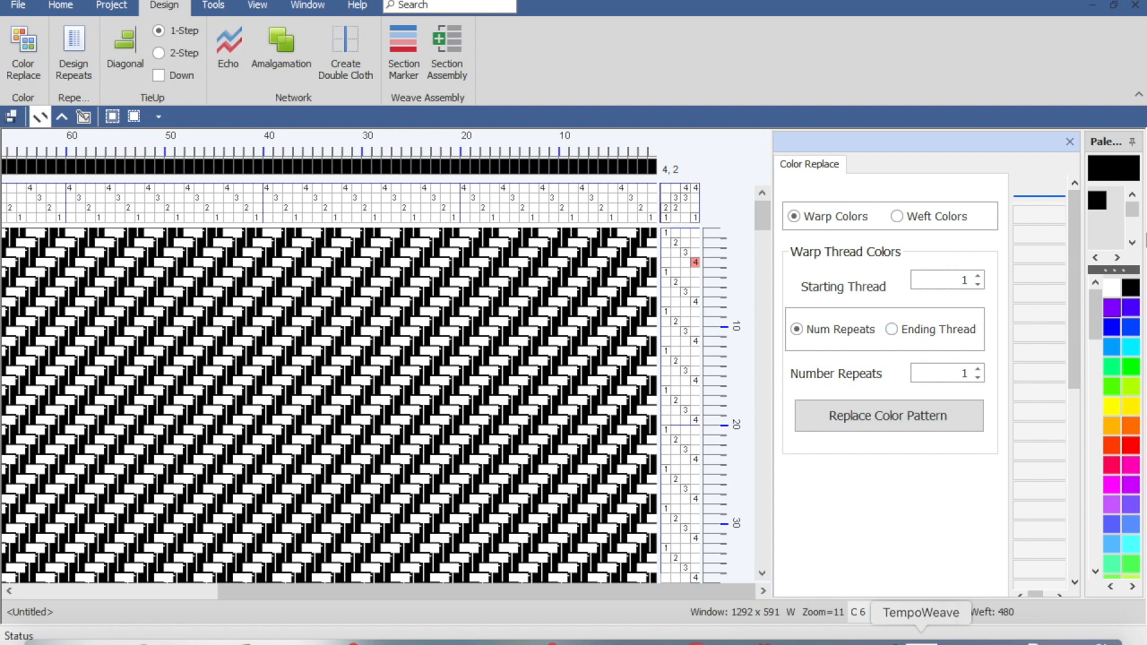
click(1113, 305)
click(1040, 216)
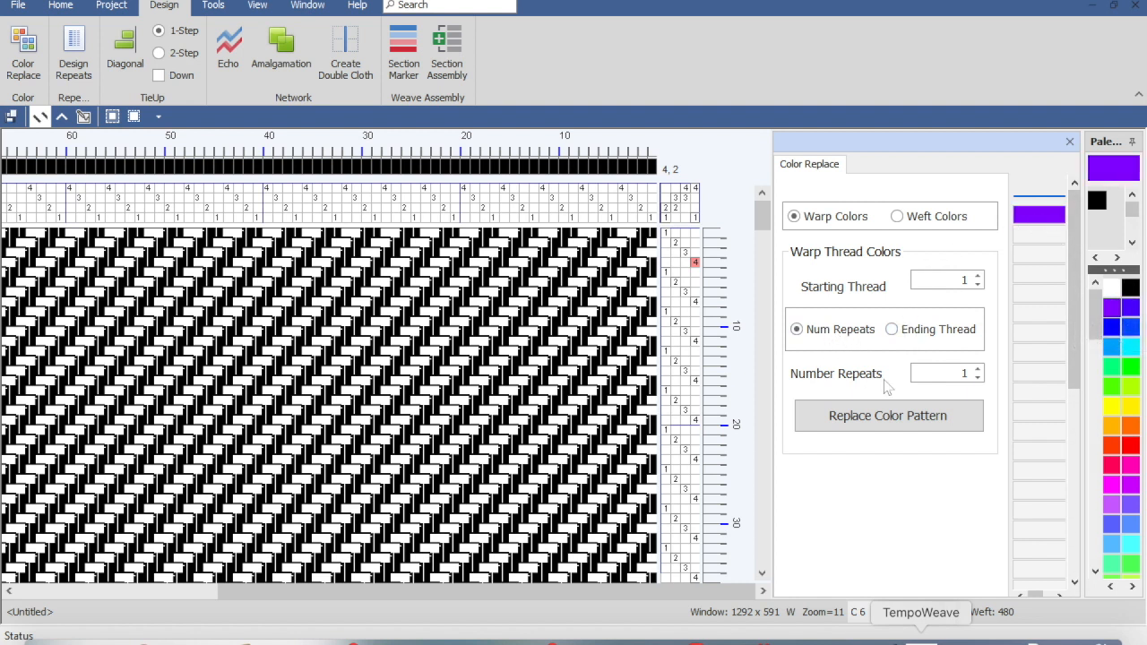
double_click(941, 374)
text(120)
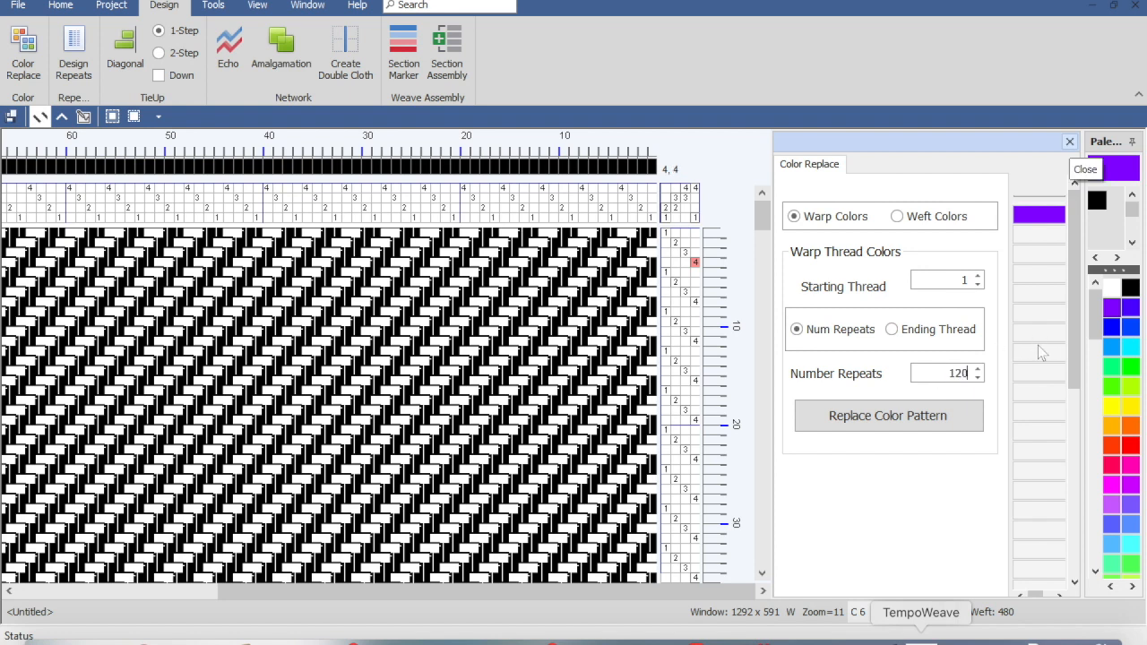
click(903, 423)
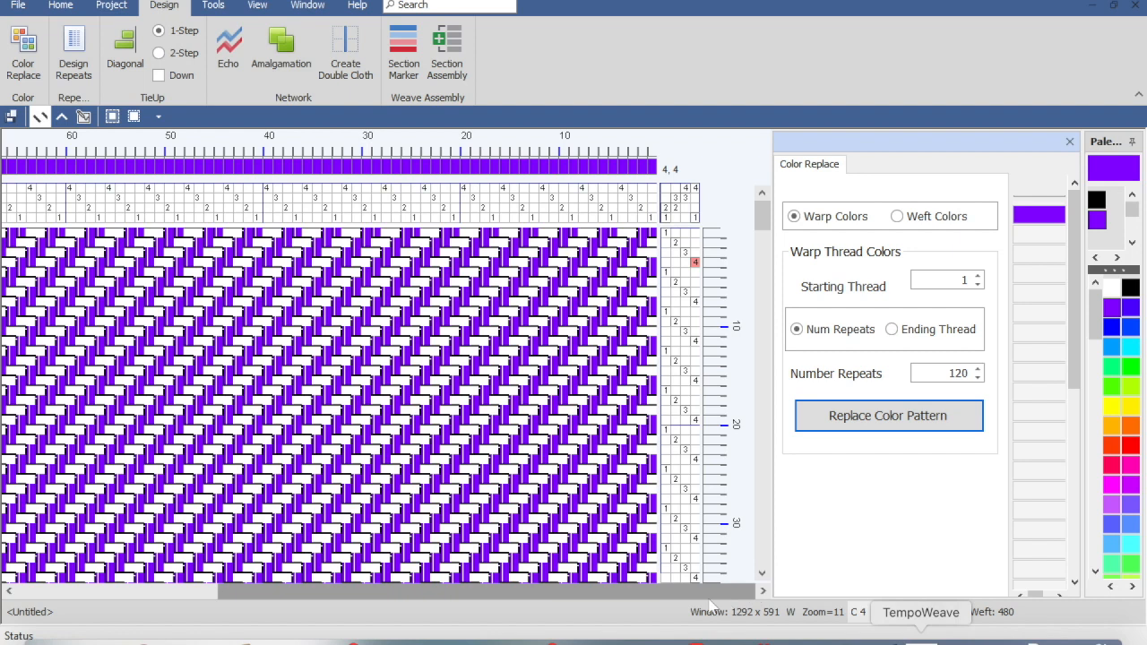
- Replace the warp colour with sky blue, starting at thread 121 with the number of repeats set to 240
mouse_move(690, 599)
mouse_down()
mouse_move(650, 596)
mouse_move(681, 607)
mouse_up()
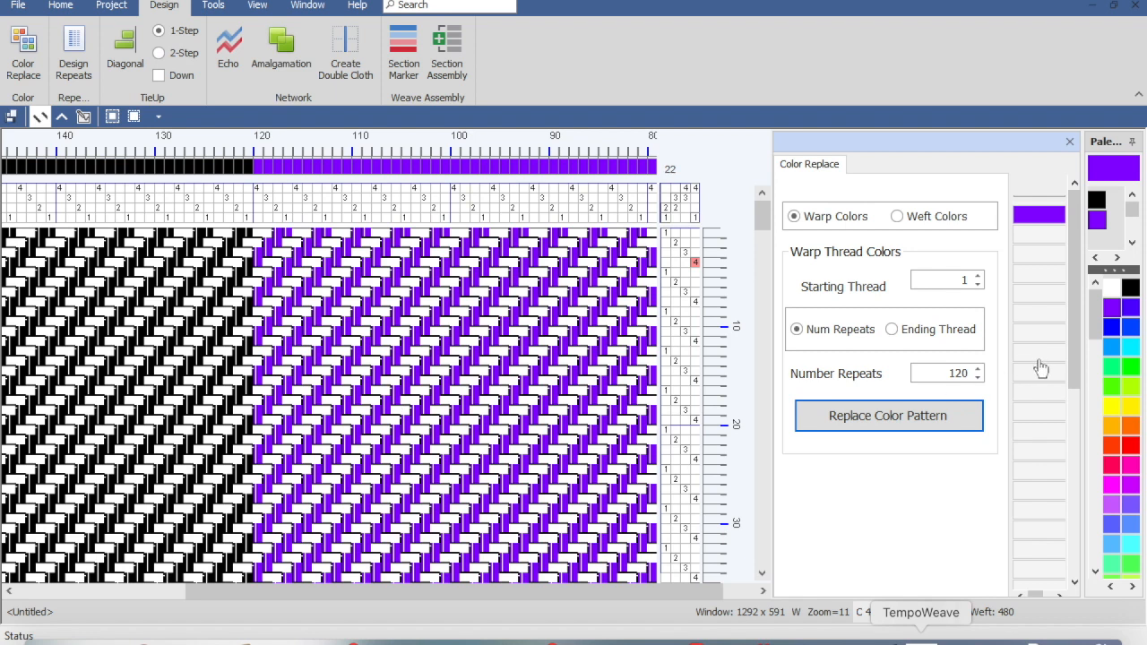
click(1111, 346)
click(1037, 220)
click(949, 280)
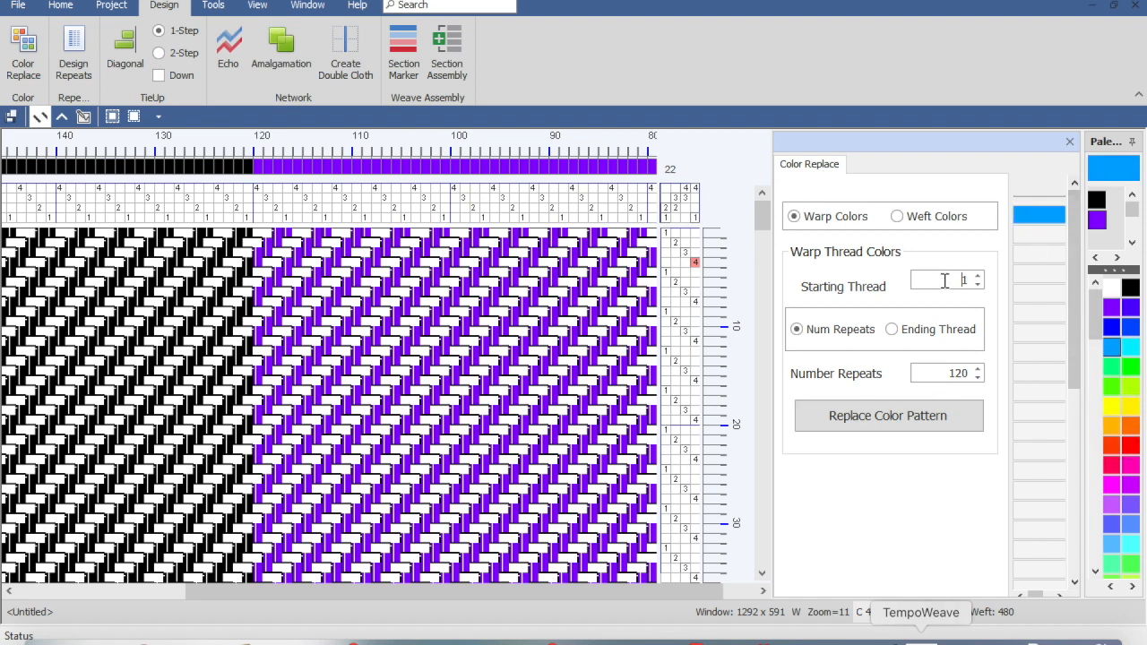
text(121)
click(941, 369)
text(240)
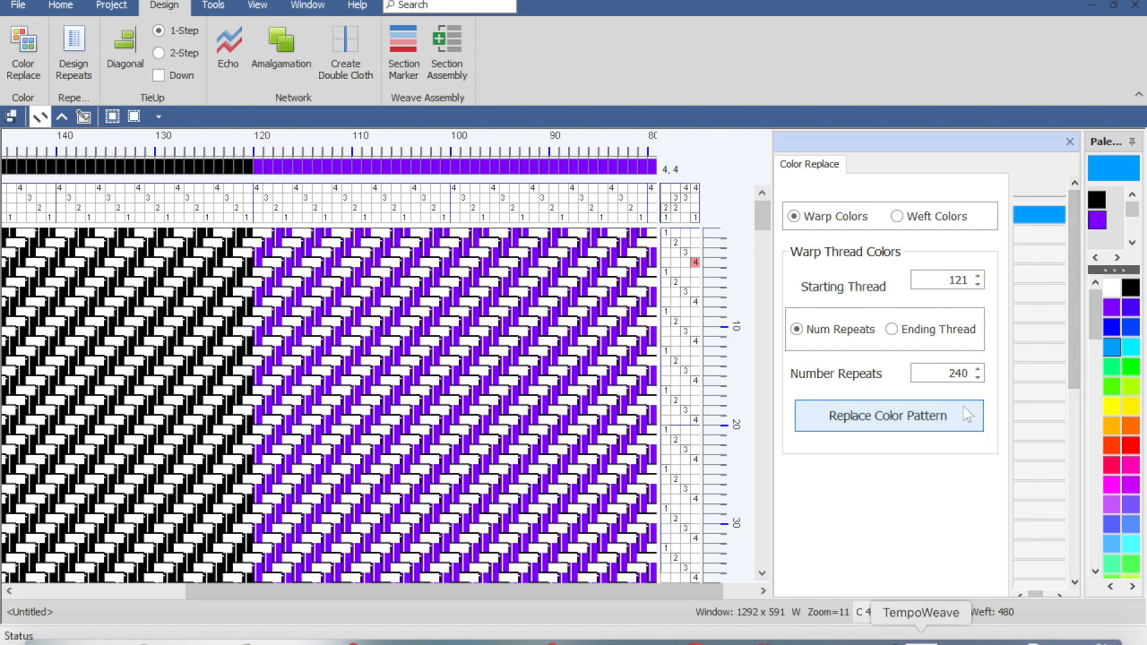
click(923, 426)
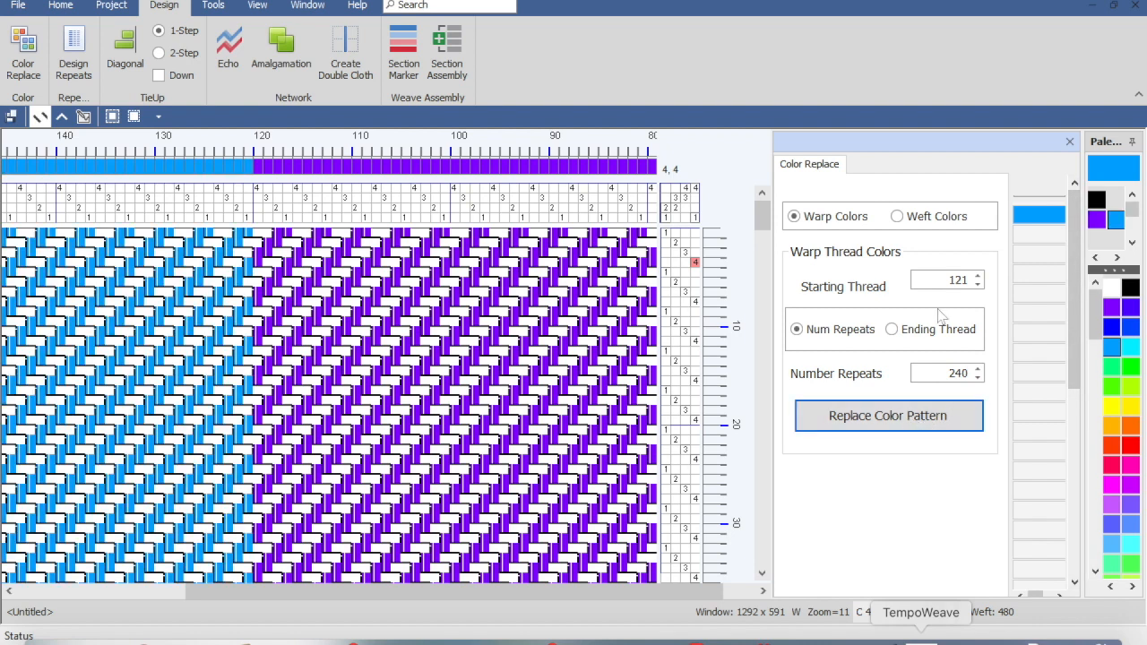
- Replace the warp colour with Yellow, starting at thread 241 with the number of repeats set to 360
click(937, 282)
text(241)
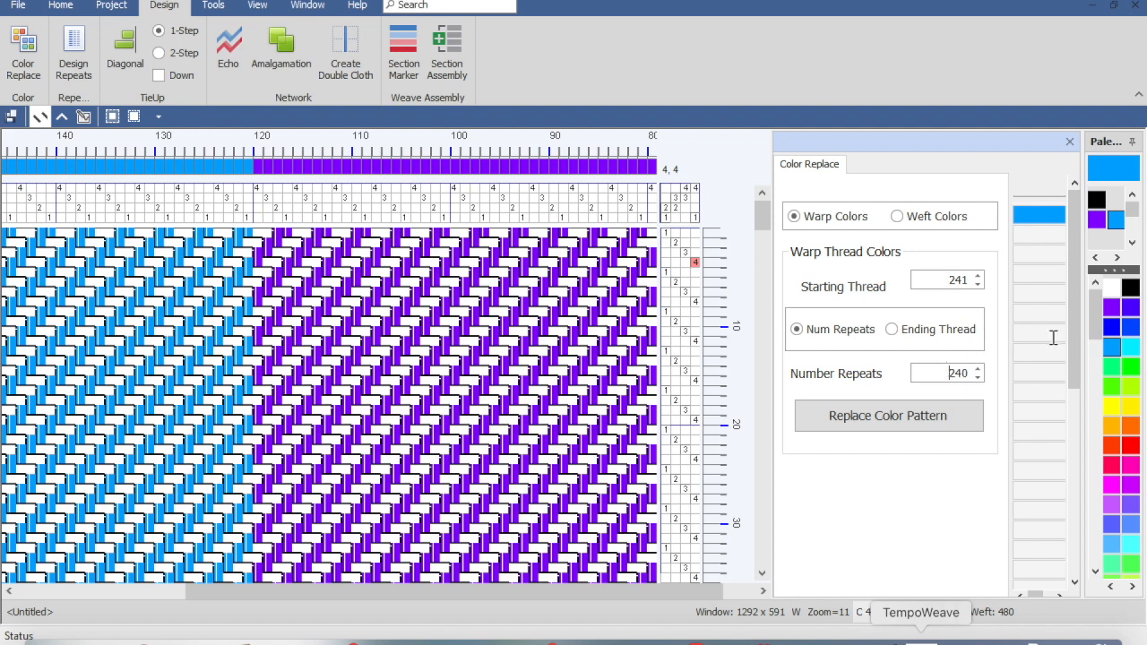
key(shift+End)
text(360)
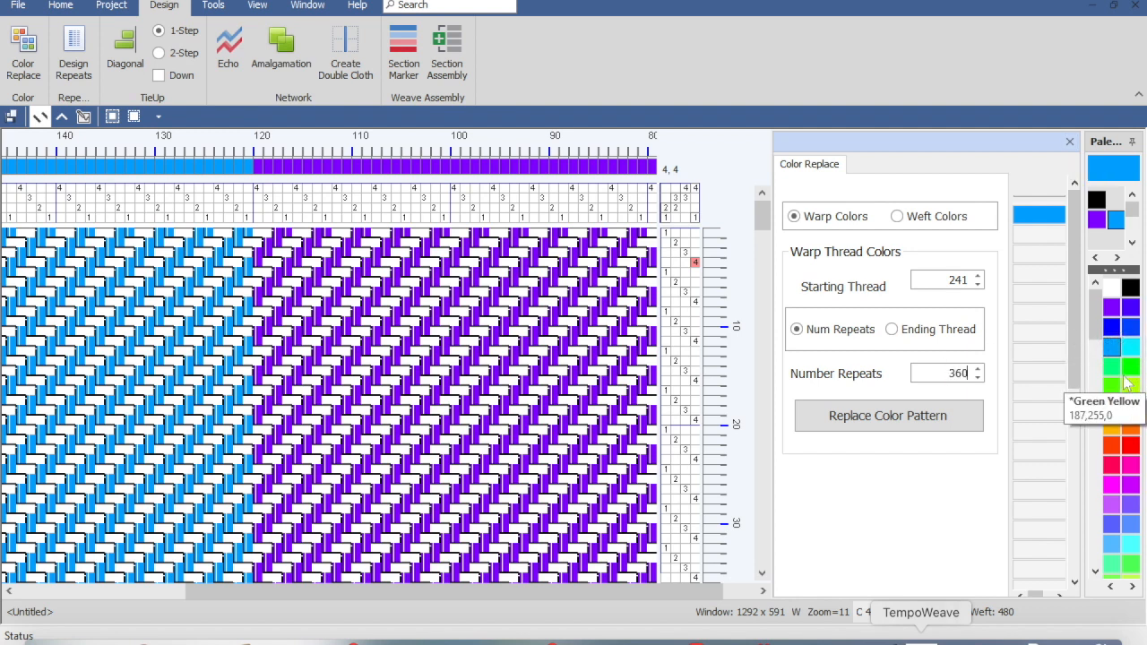
click(1110, 406)
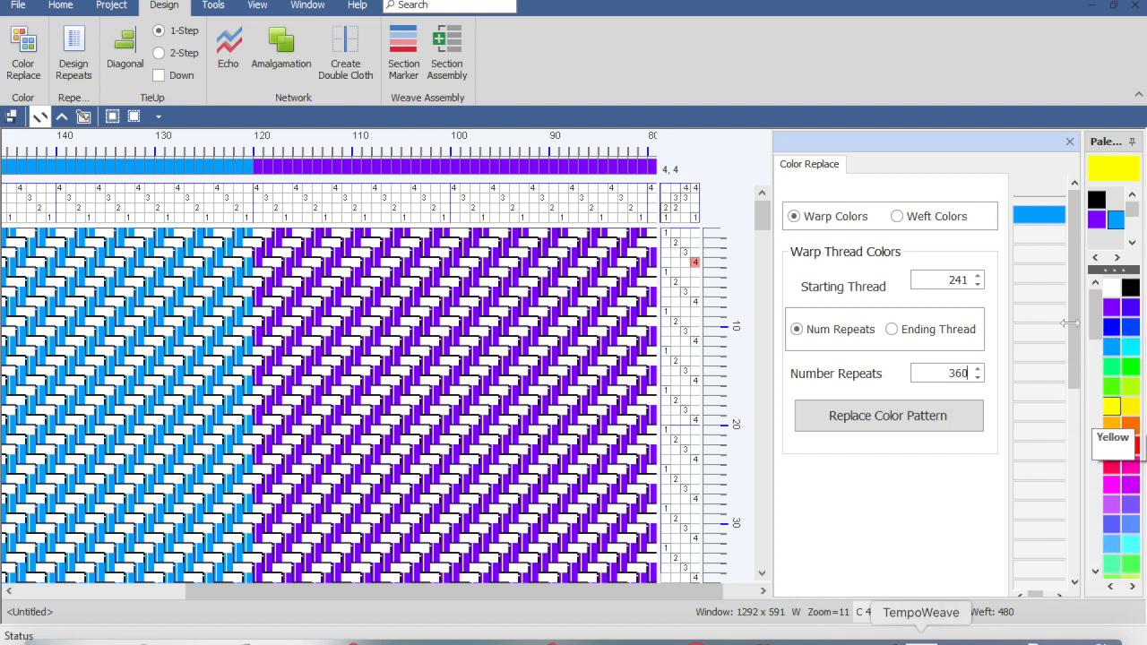
click(1030, 215)
click(874, 426)
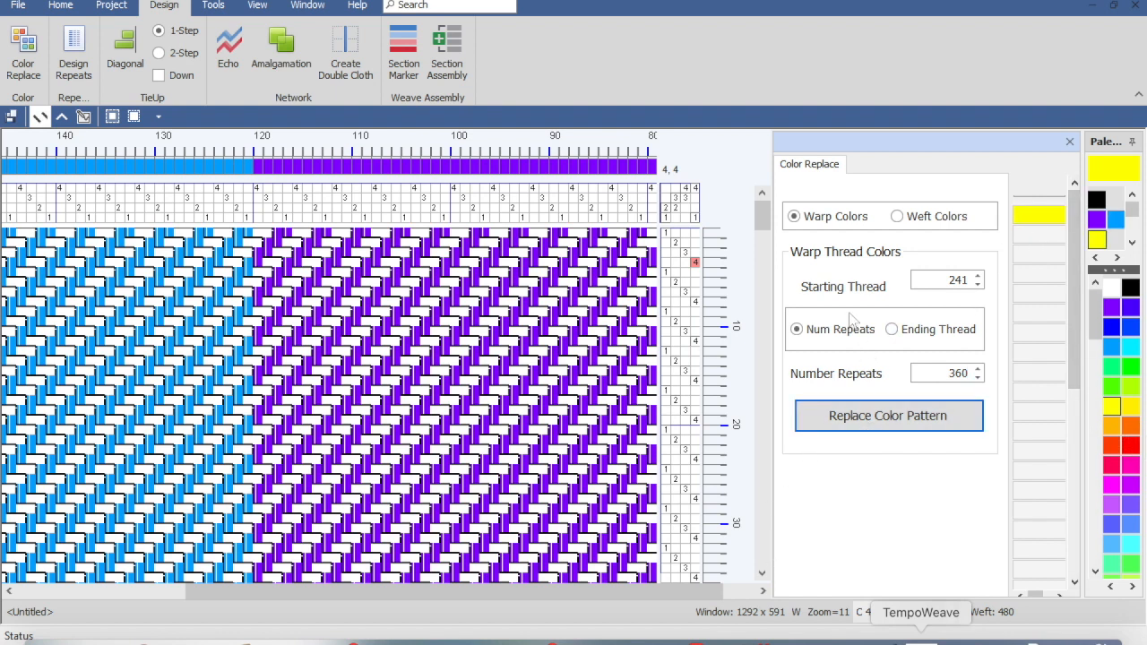
- Replace the warp colour with Orange Red, starting at thread 361 with the number of repeats set to 480
double_click(945, 281)
text(361)
double_click(951, 373)
text(480)
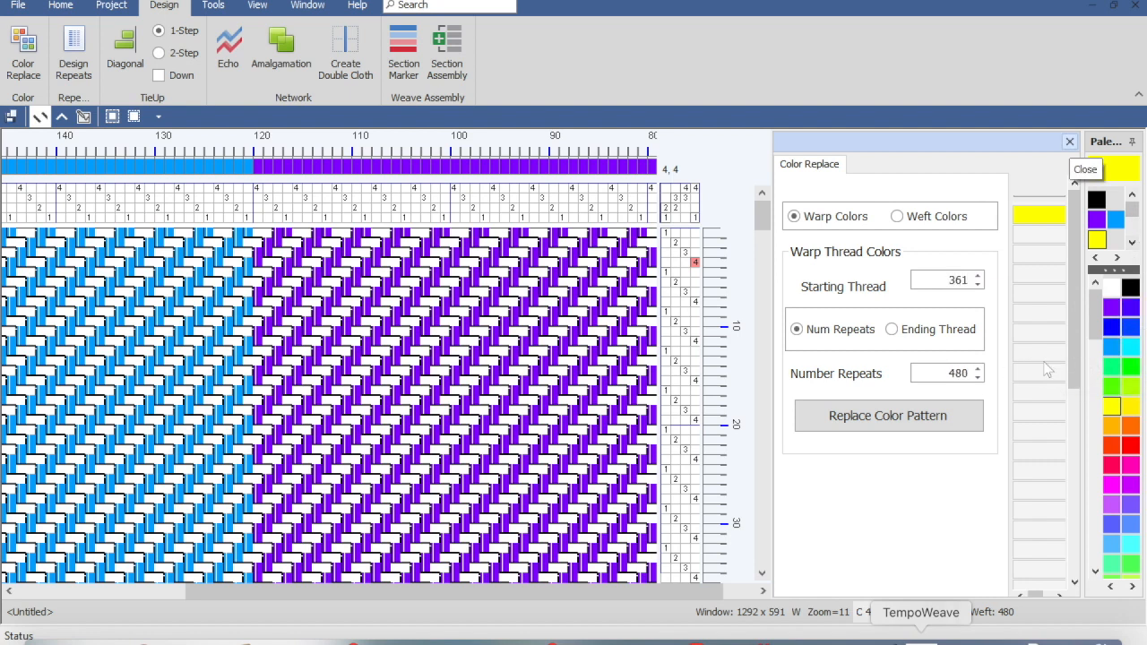
click(1111, 444)
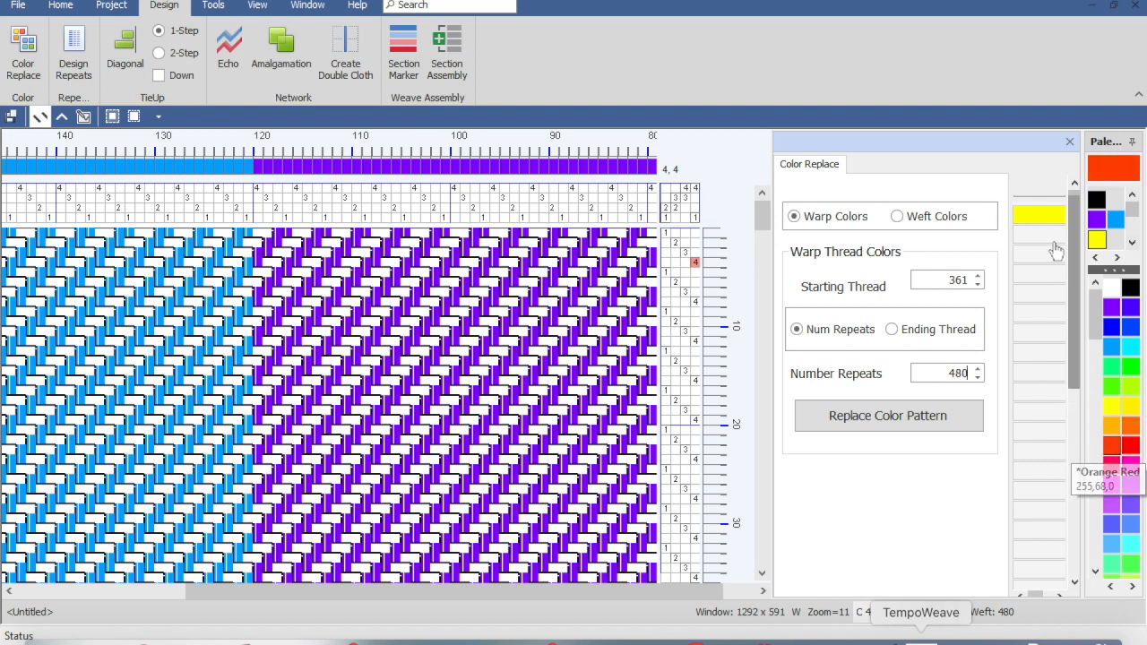
click(1047, 218)
click(894, 408)
- Replace the weft colour with light cyan, starting at thread 1 for 480 repeats, and close the colour replacement settings
drag(672, 596, 611, 600)
scroll(610, 600, down, 9)
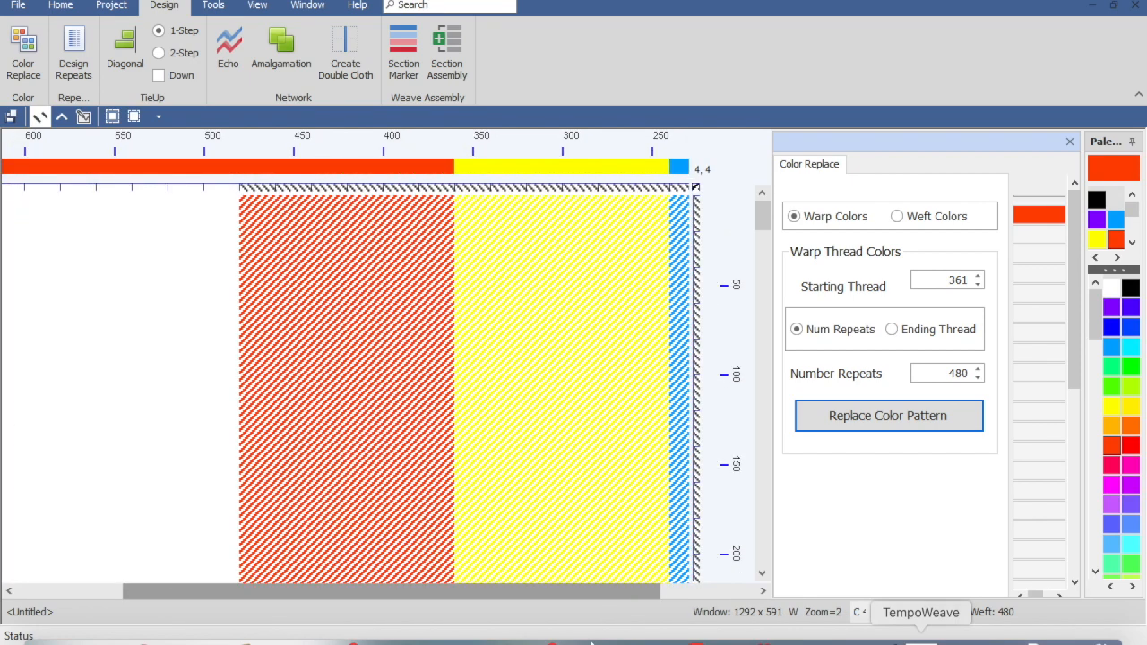
drag(592, 593, 647, 603)
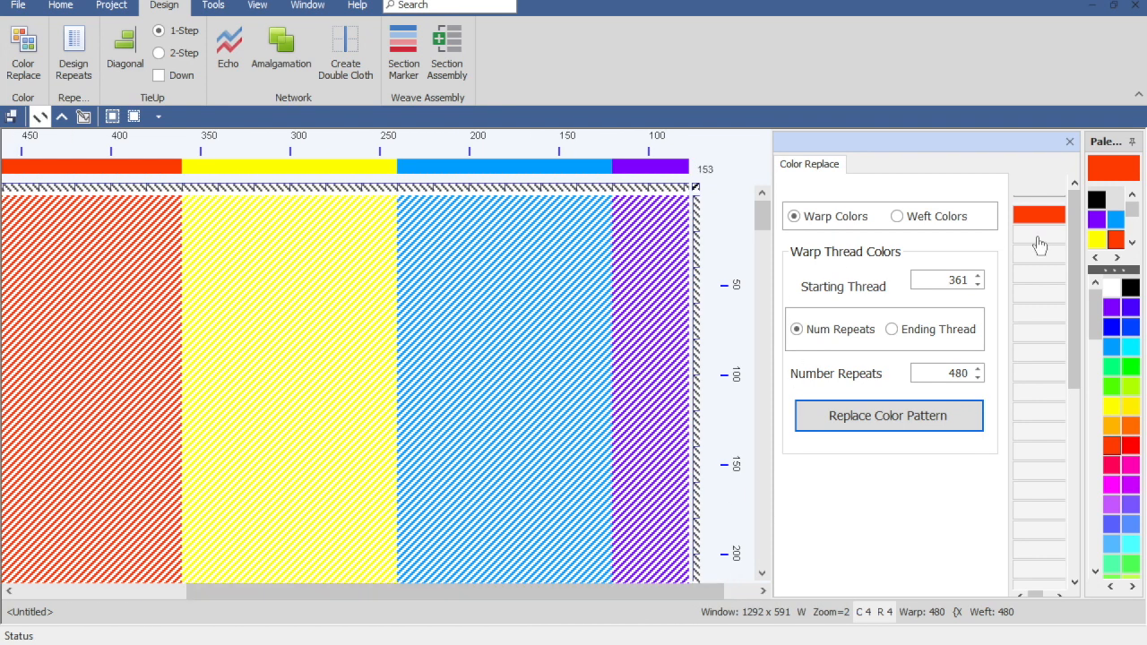
click(898, 216)
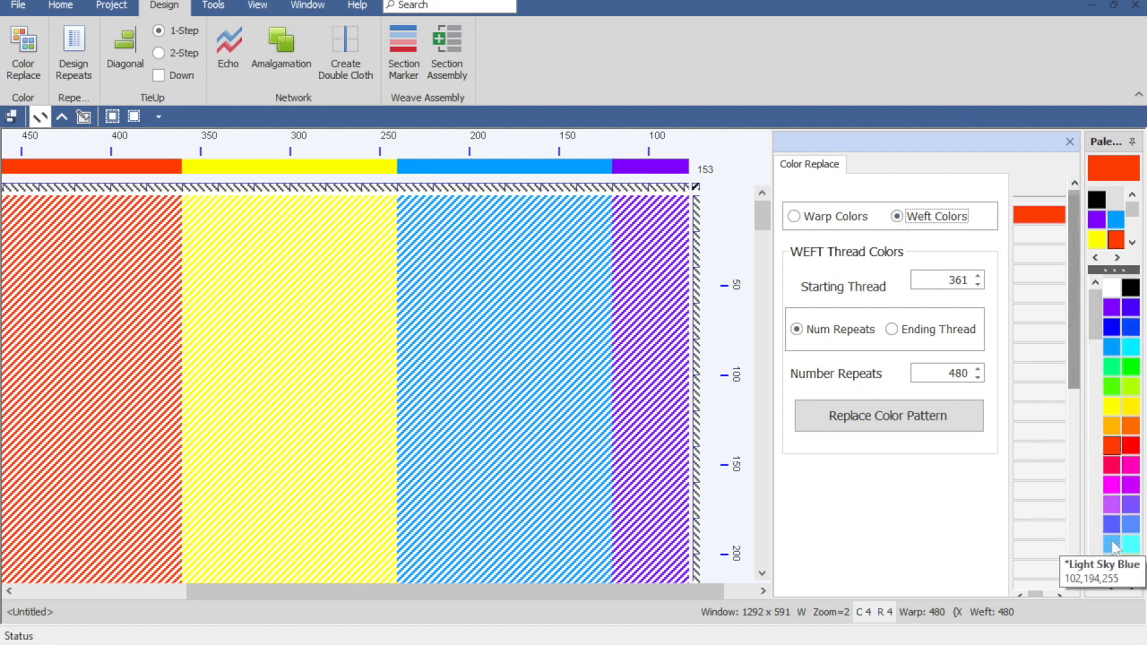
click(1129, 543)
double_click(945, 281)
text(1)
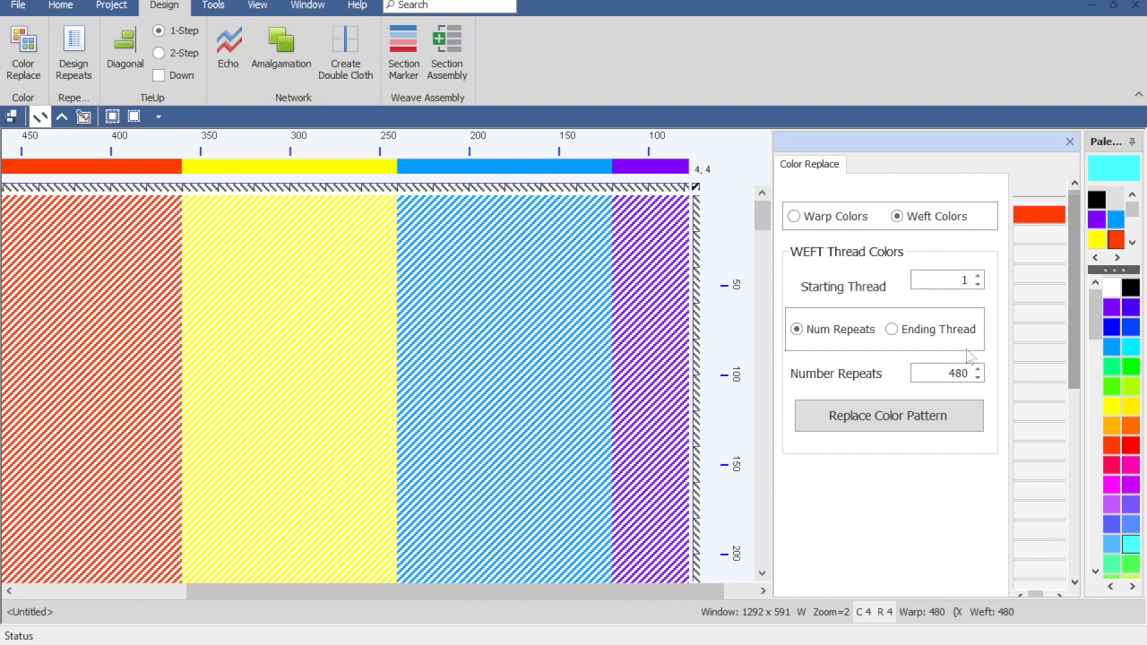
click(1037, 222)
click(885, 417)
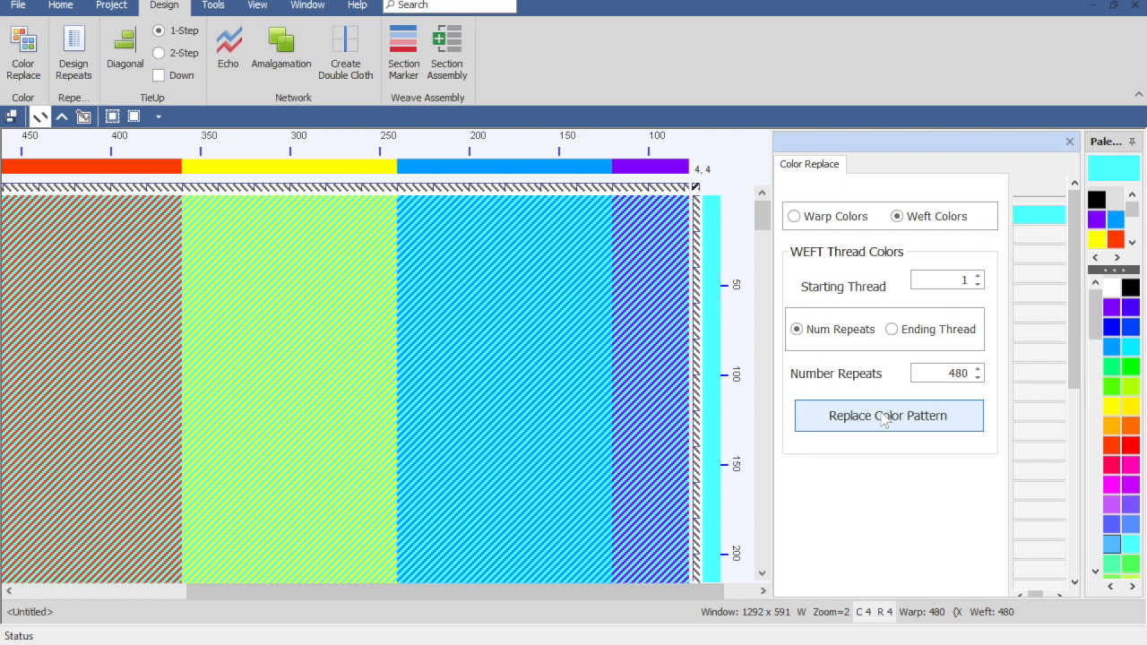
click(1069, 141)
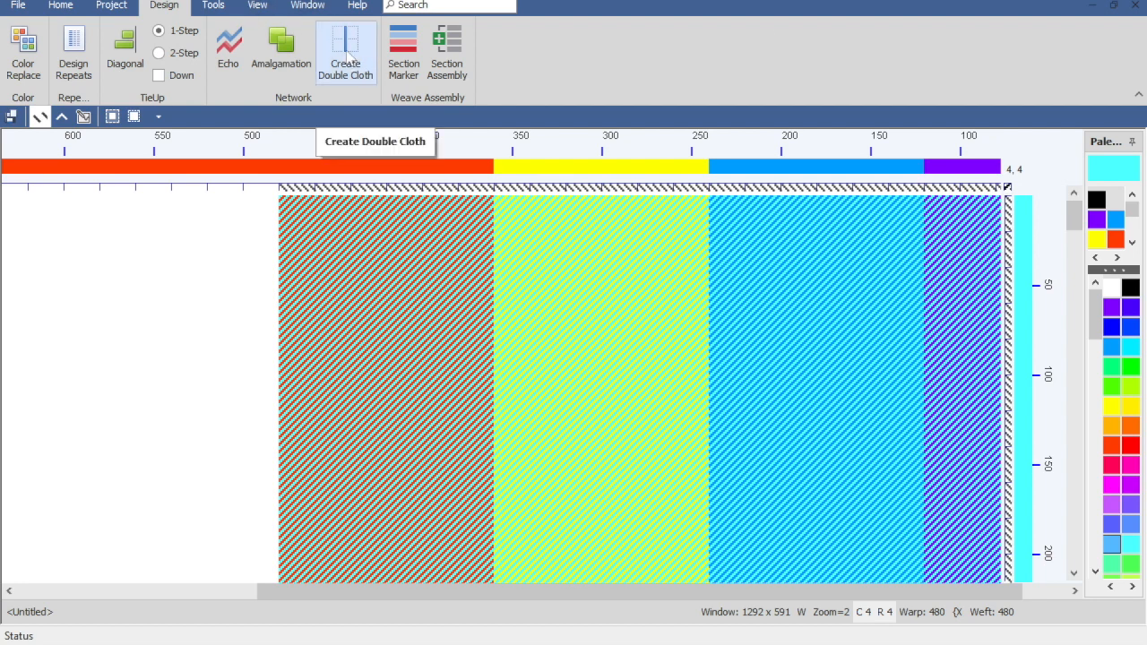
- Convert the four-shaft draft into a double cloth with the Fold on Left type
scroll(350, 58, up, 8)
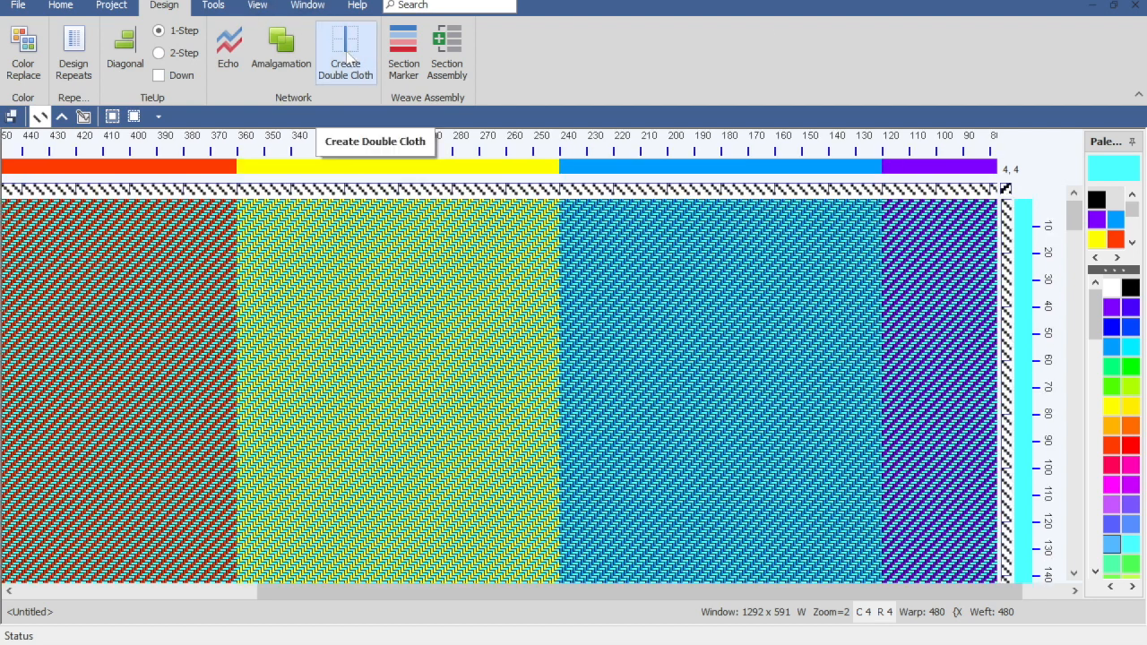
scroll(349, 57, up, 1)
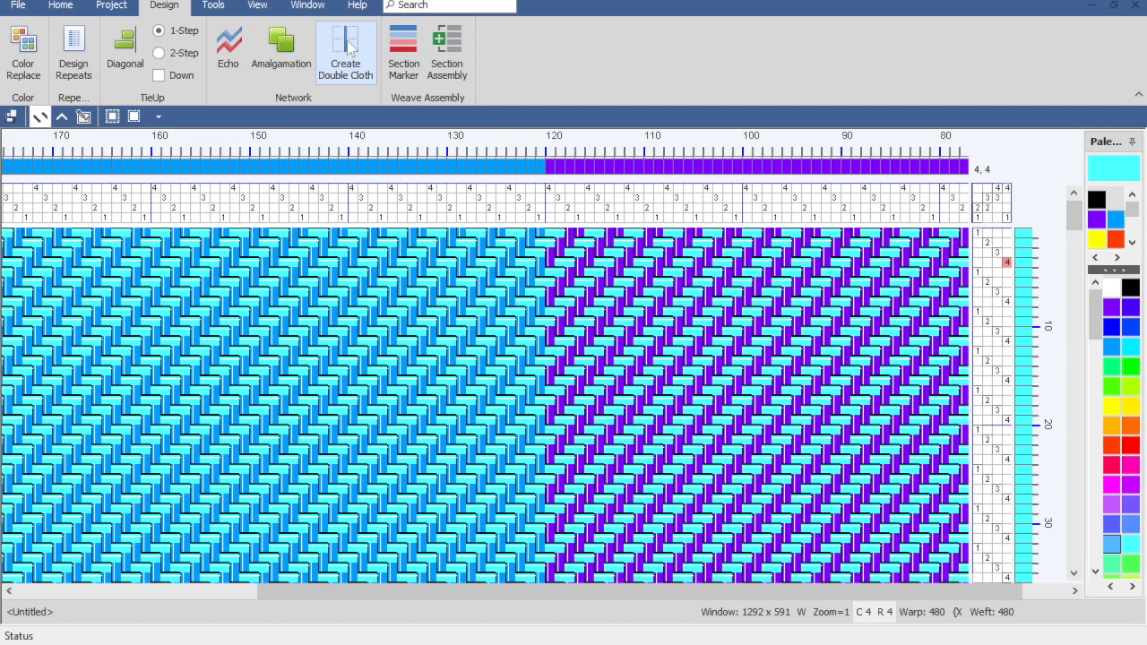
click(348, 55)
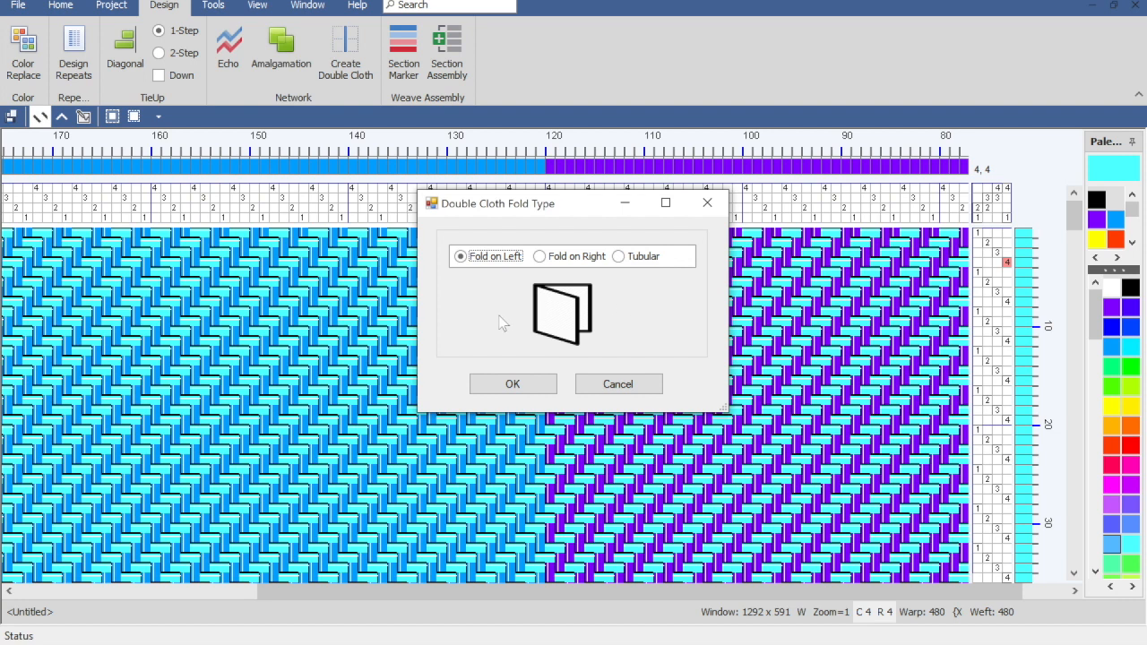
click(512, 385)
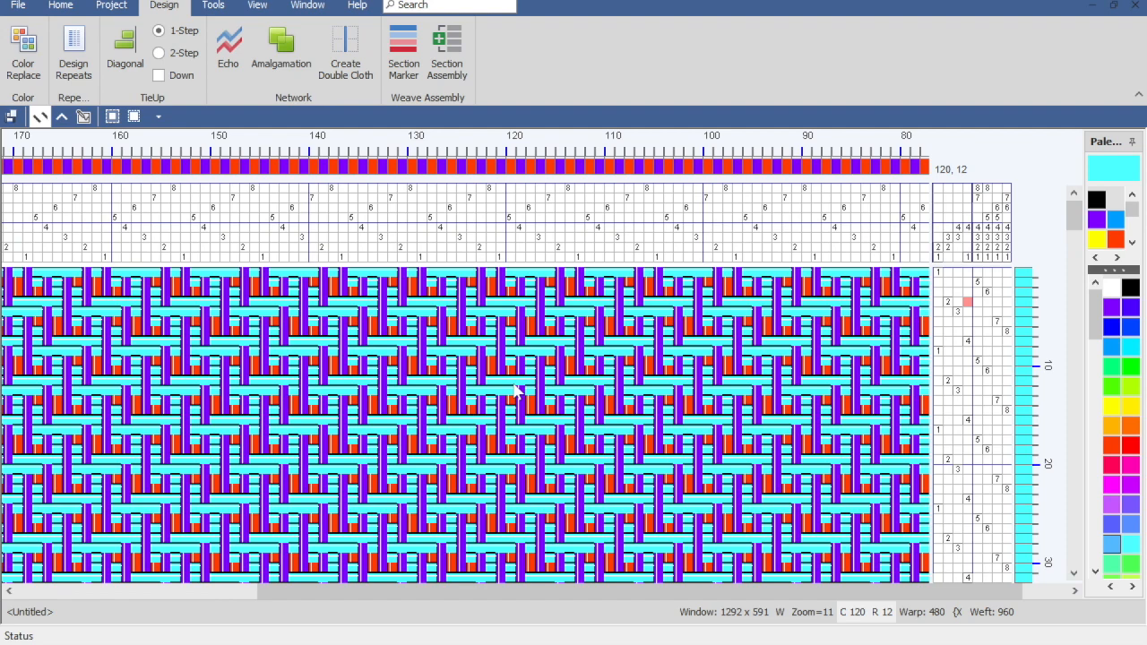
- Examine the double cloth's interlacement and colours, view the fabric in the 3D cloth simulation, and leave the simulation
scroll(515, 390, down, 4)
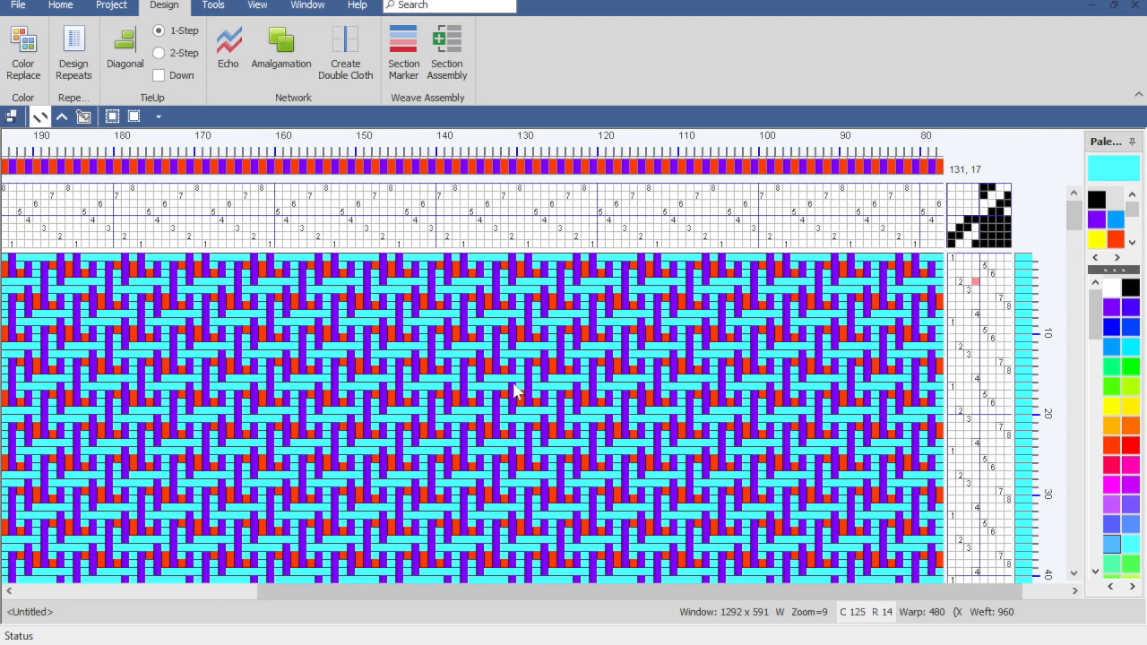
scroll(515, 392, down, 4)
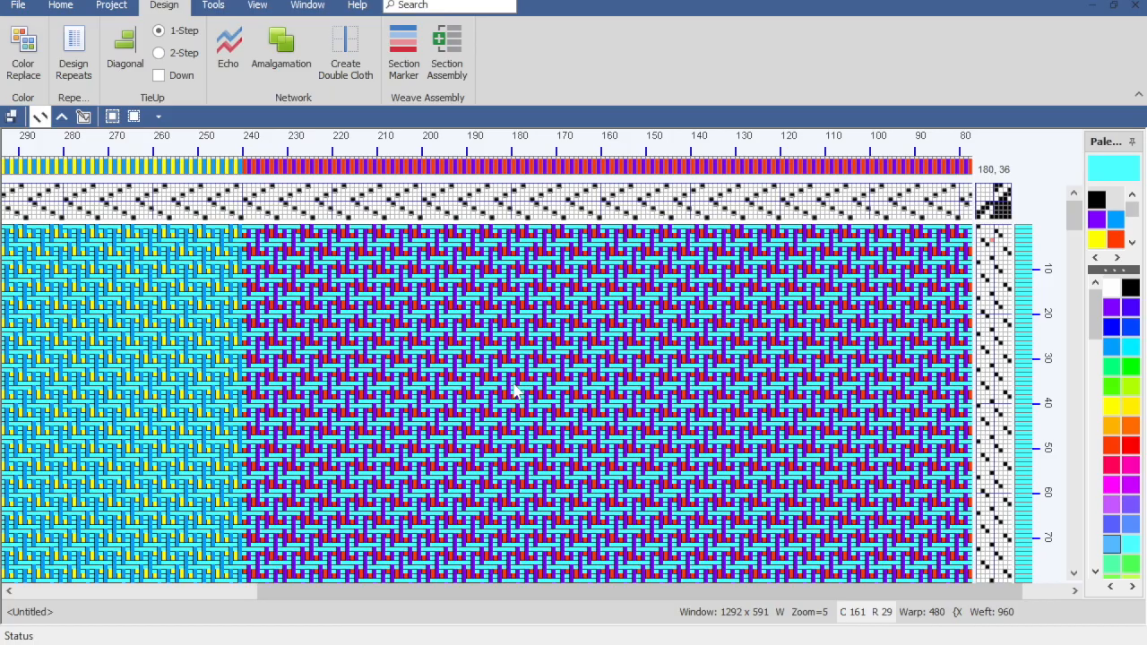
scroll(515, 391, up, 4)
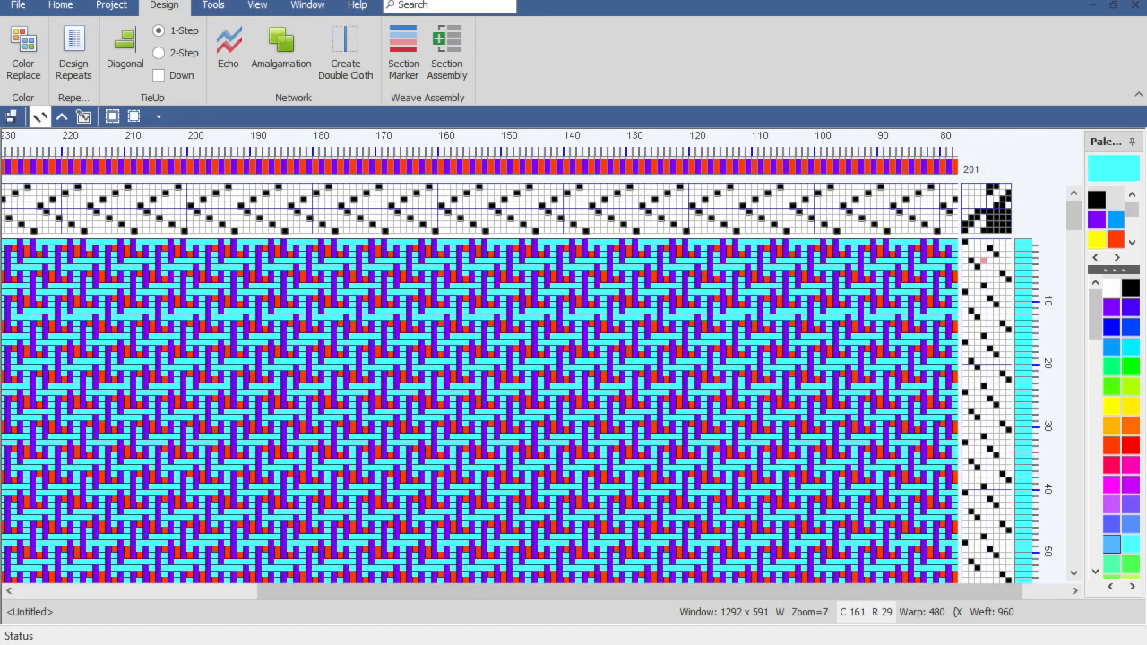
click(258, 10)
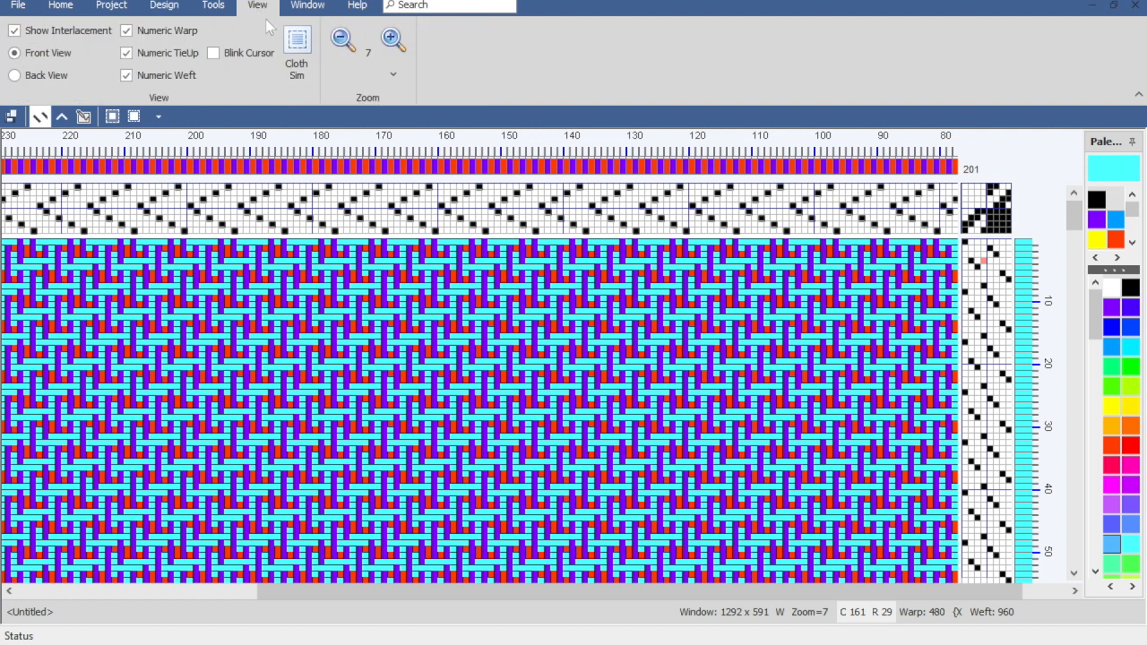
click(305, 58)
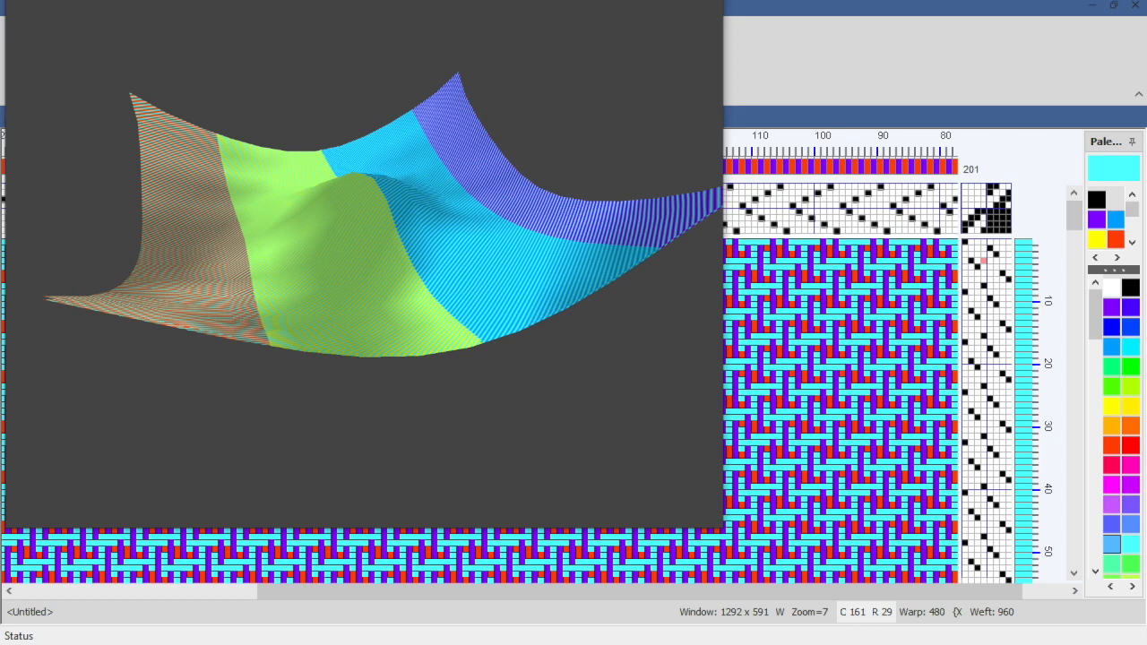
key(Escape)
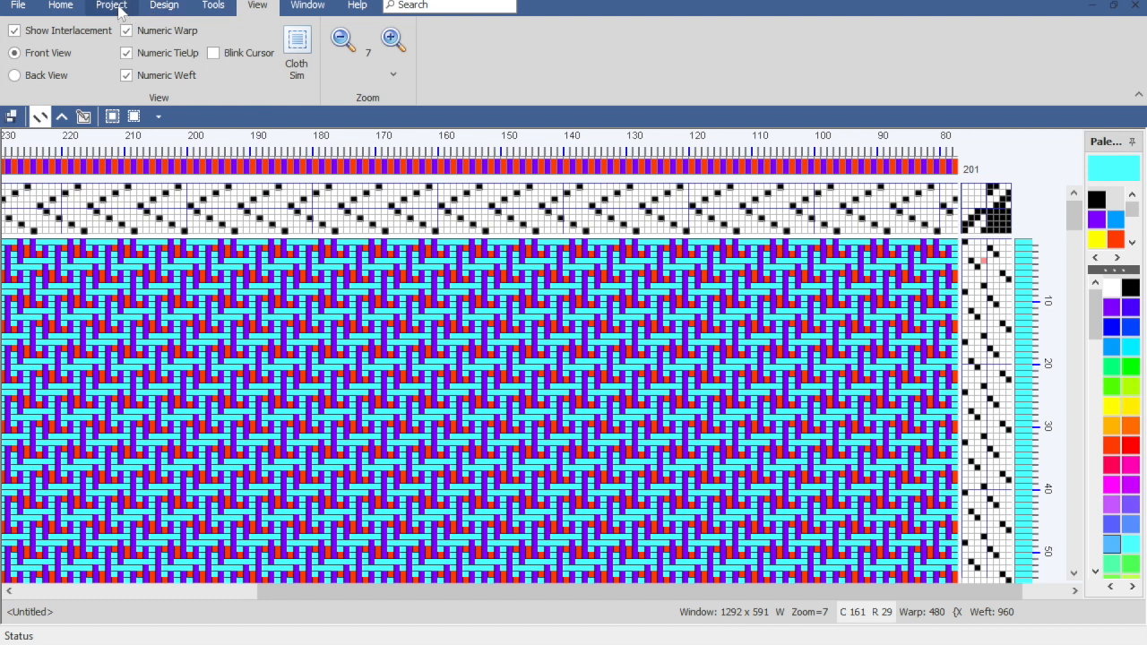
click(164, 6)
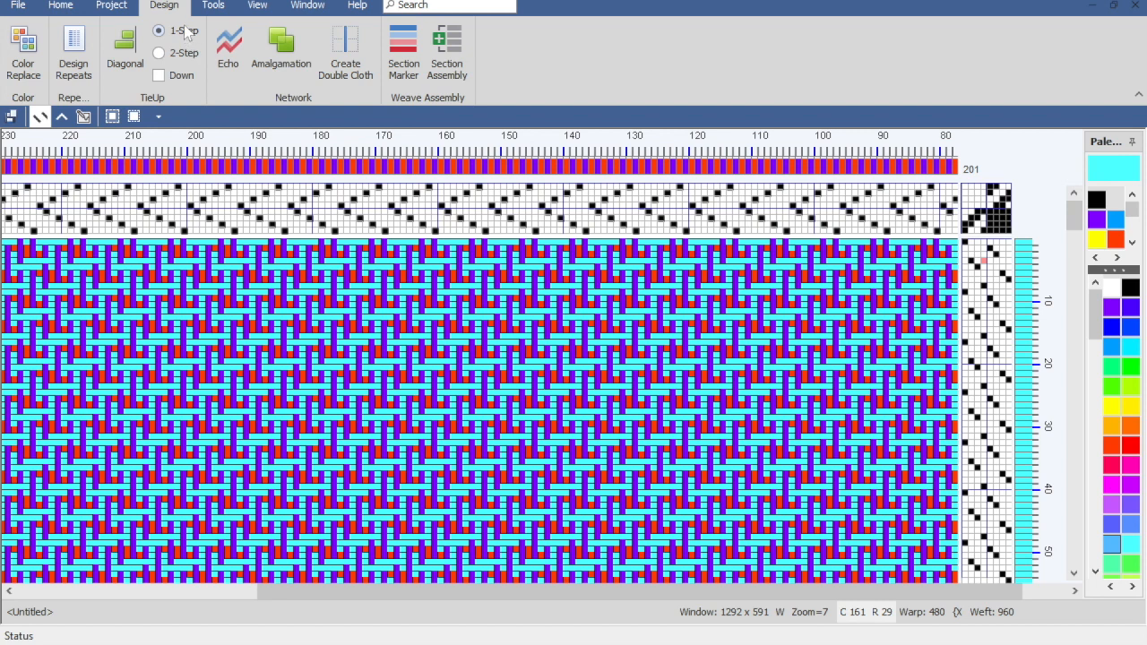
click(254, 7)
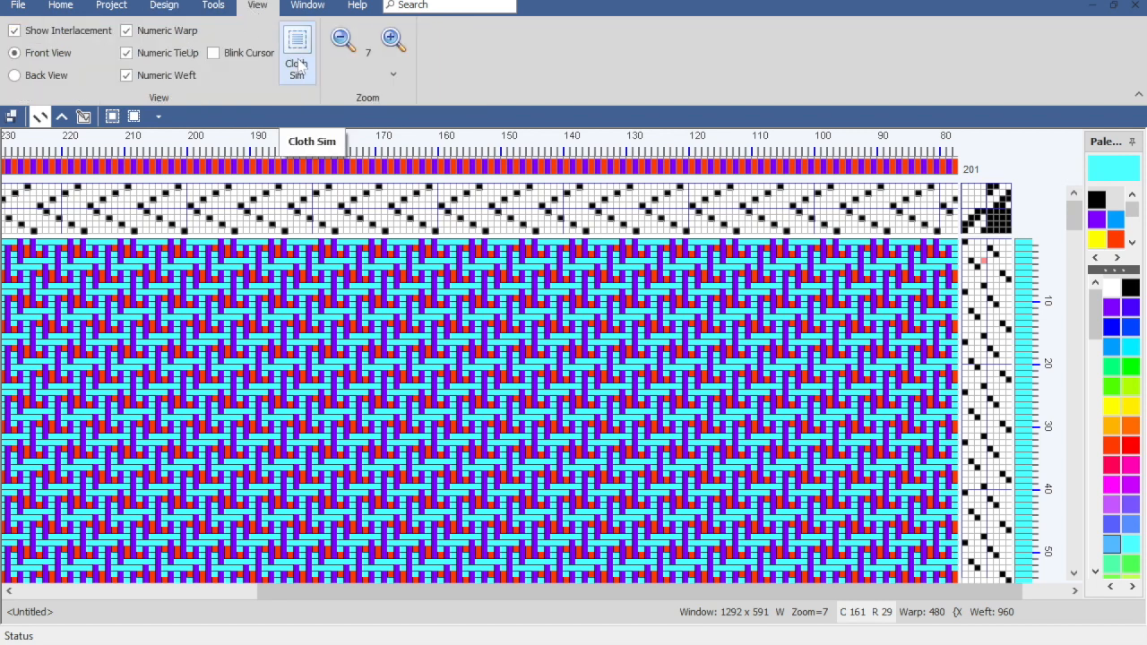